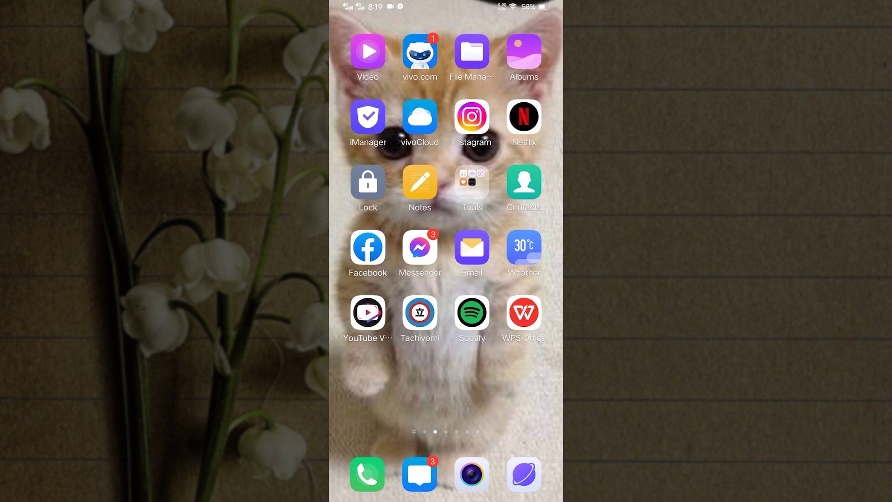
Swipe through the home screen pages and back to the Folders page and the page holding Viber.
{"action": "left_click_drag", "start_coordinate": [511, 278], "coordinate": [371, 279]}
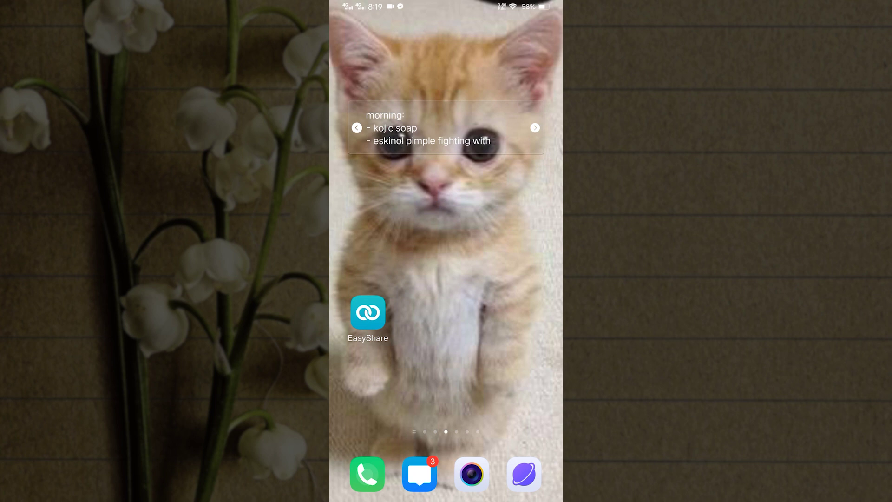
{"action": "left_click_drag", "start_coordinate": [511, 279], "coordinate": [372, 279]}
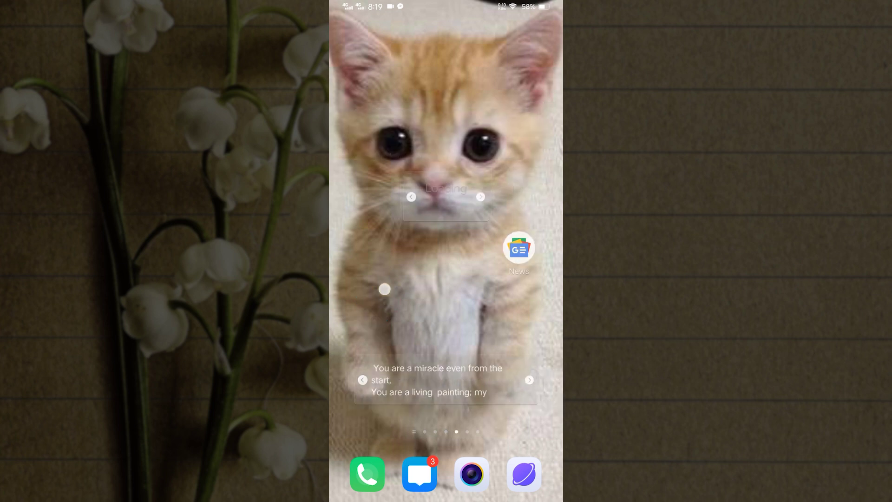
{"action": "left_click_drag", "start_coordinate": [511, 279], "coordinate": [371, 278]}
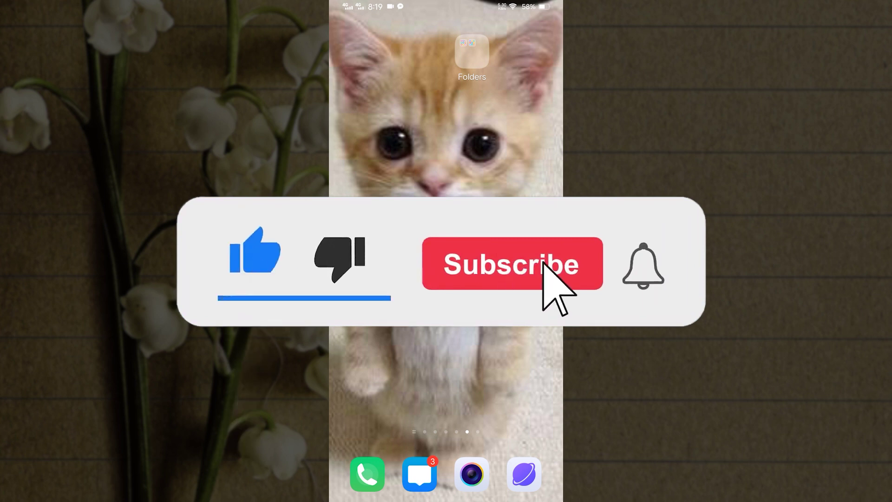
{"action": "left_click_drag", "start_coordinate": [510, 371], "coordinate": [371, 372]}
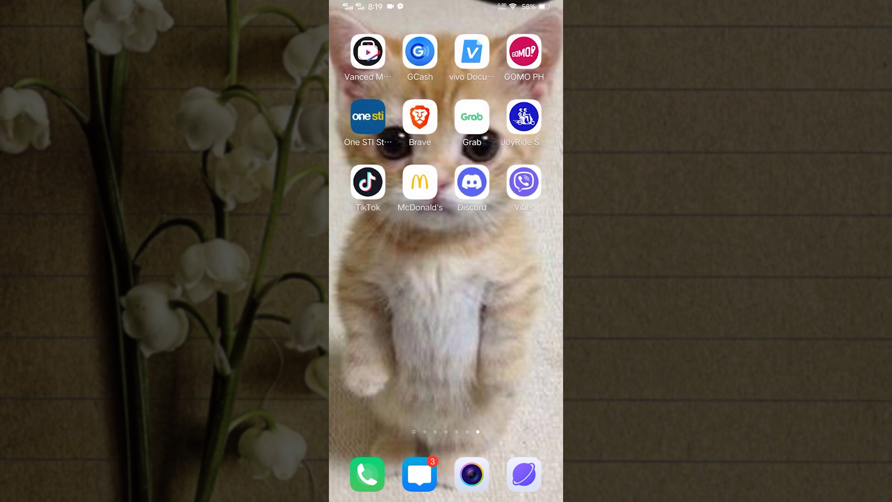
{"action": "left_click_drag", "start_coordinate": [360, 280], "coordinate": [511, 281]}
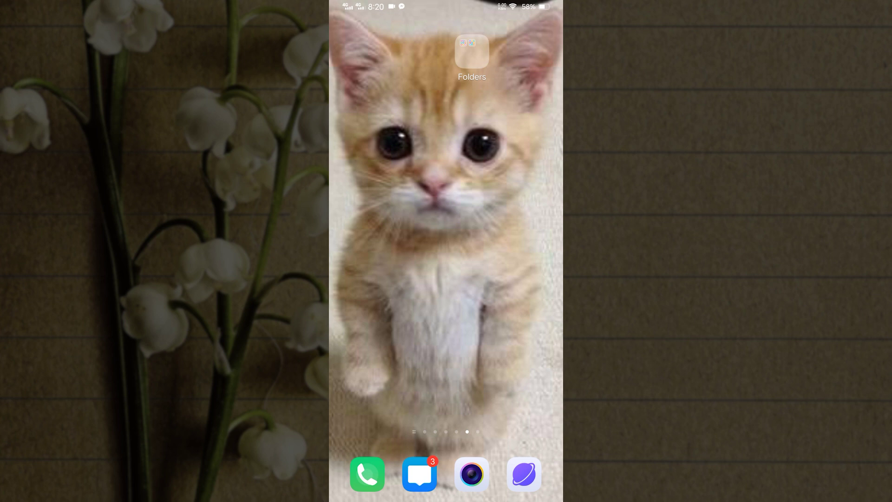
{"action": "left_click_drag", "start_coordinate": [511, 278], "coordinate": [381, 278]}
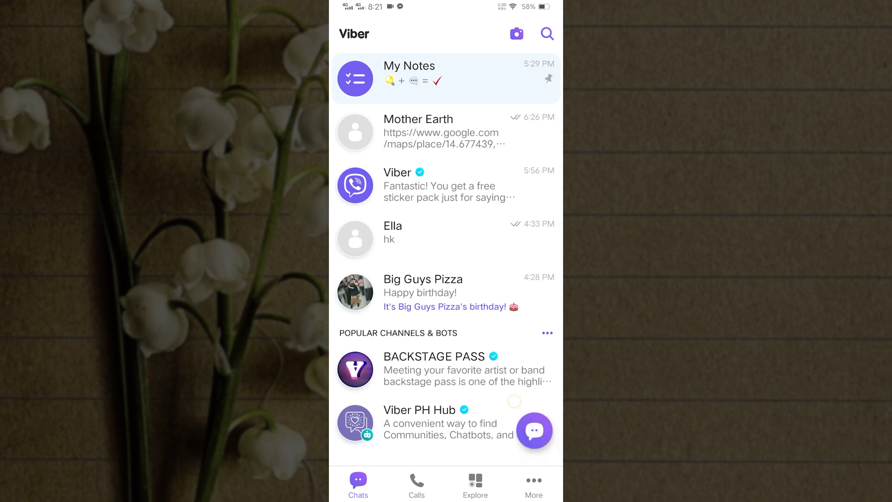
From the new-chat button, choose New Group or Community to list people to add.
{"action": "left_click", "coordinate": [534, 430]}
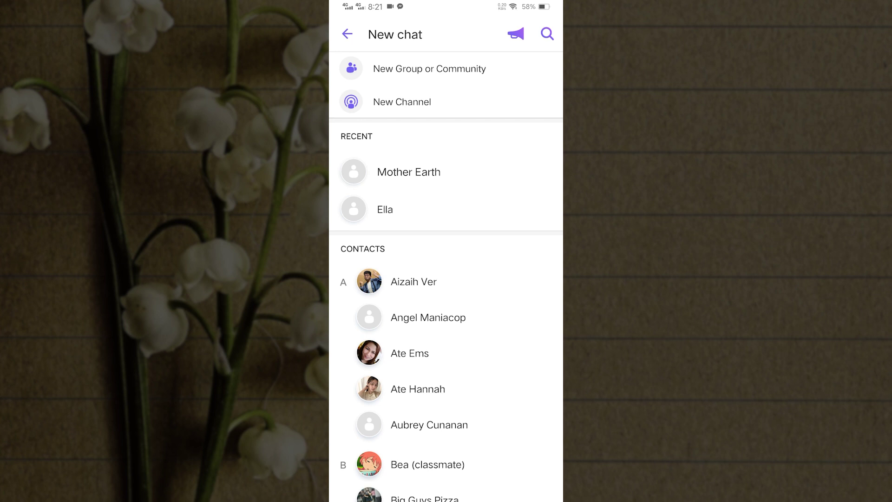
{"action": "scroll", "coordinate": [446, 310], "scroll_direction": "down", "scroll_amount": 1}
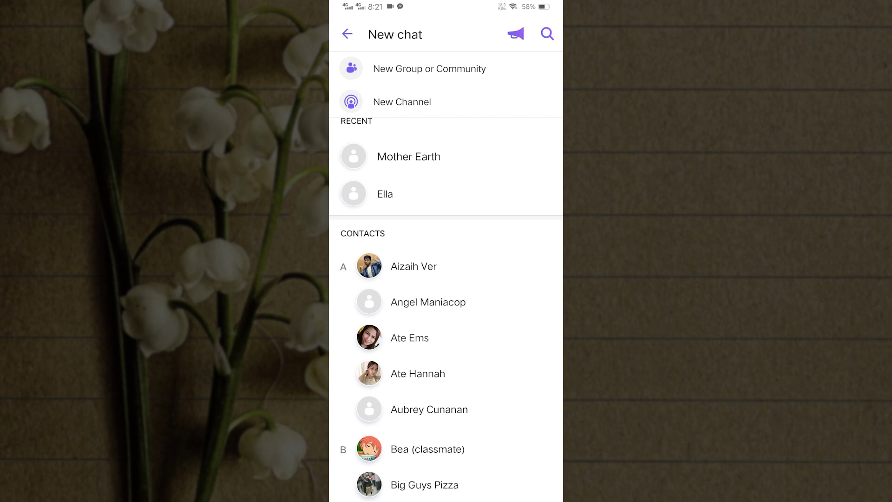
{"action": "scroll", "coordinate": [418, 376], "scroll_direction": "up", "scroll_amount": 1}
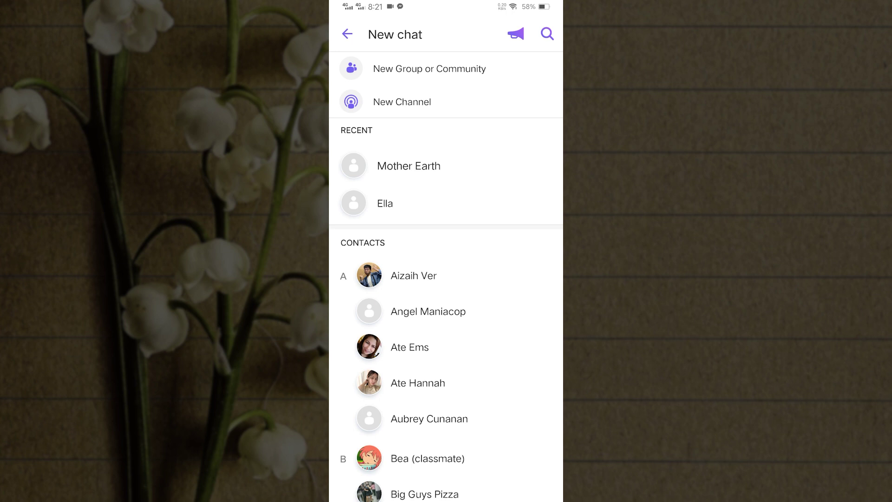
{"action": "left_click", "coordinate": [408, 69]}
Check the top two RECENT contacts (2/250) and continue to the group type screen.
{"action": "scroll", "coordinate": [445, 288], "scroll_direction": "down", "scroll_amount": 1}
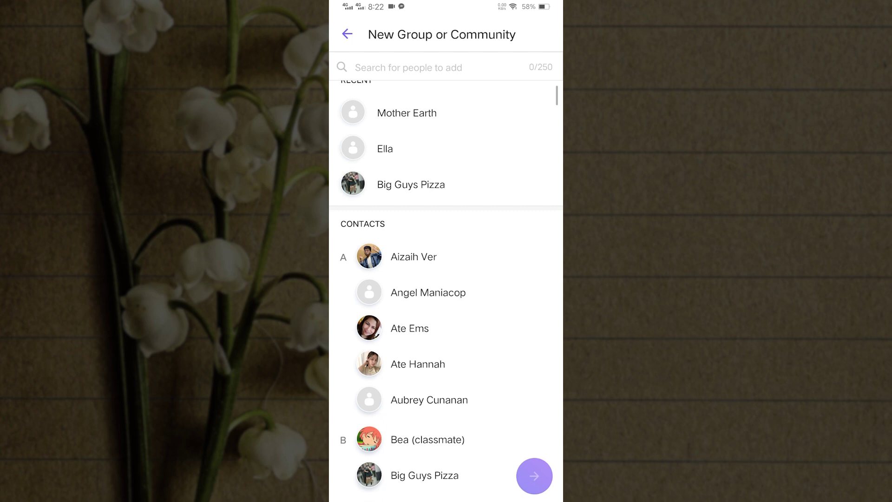
{"action": "left_click", "coordinate": [407, 113]}
{"action": "left_click", "coordinate": [385, 202]}
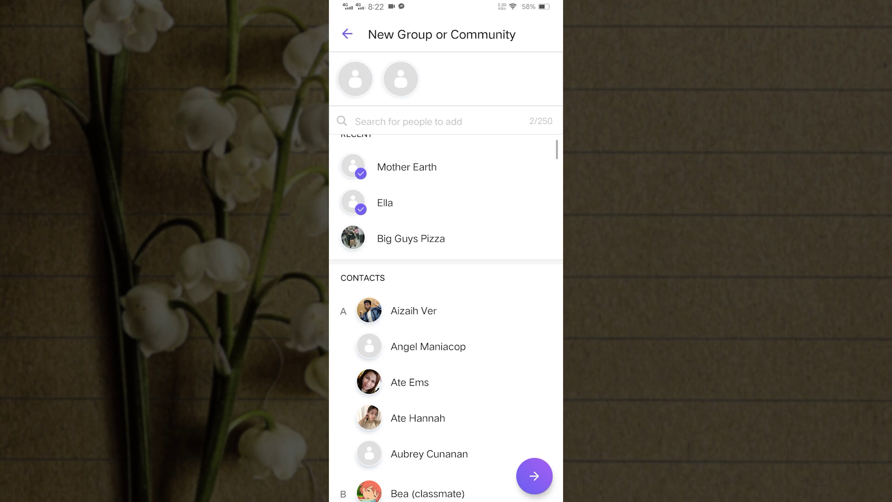
{"action": "scroll", "coordinate": [383, 381], "scroll_direction": "down", "scroll_amount": 1}
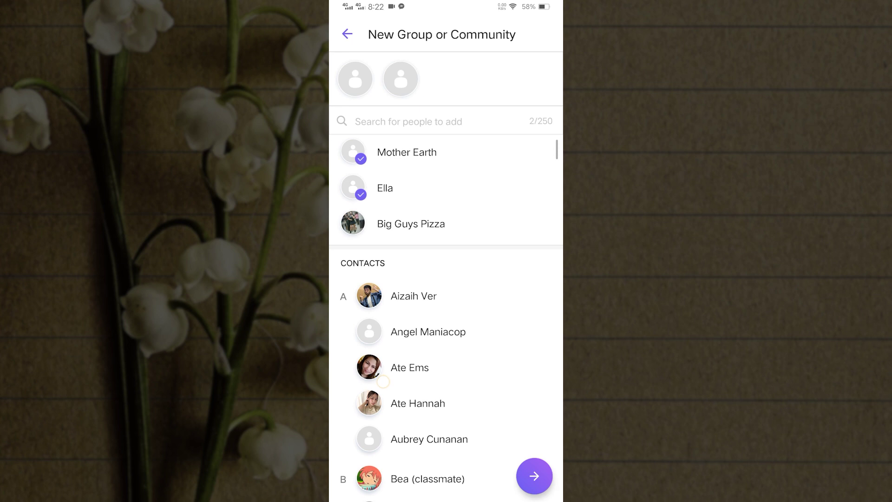
{"action": "scroll", "coordinate": [383, 381], "scroll_direction": "up", "scroll_amount": 1}
{"action": "left_click", "coordinate": [535, 476]}
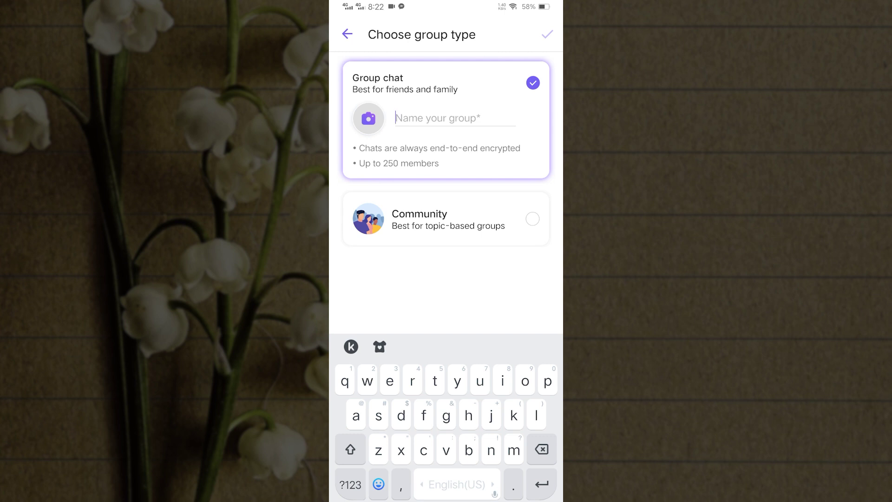
Enter 'gc' in the Name your group field.
{"action": "left_click", "coordinate": [398, 301]}
{"action": "key", "text": "Escape"}
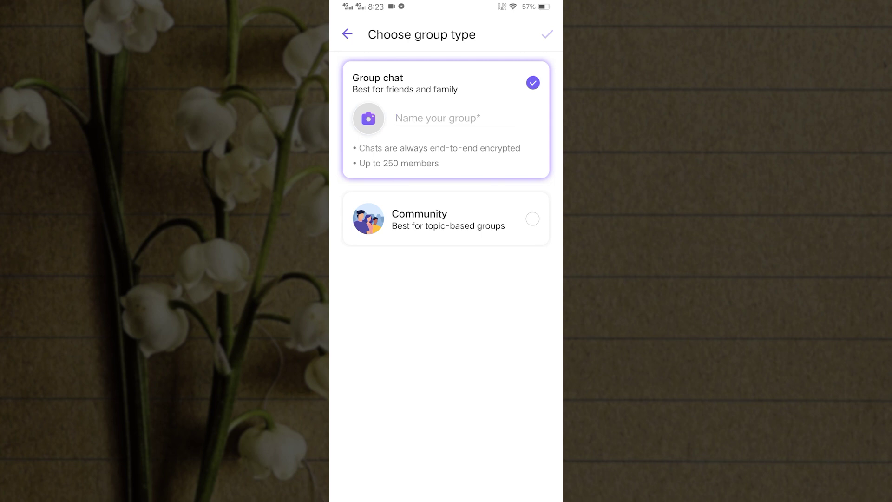
{"action": "left_click", "coordinate": [436, 118]}
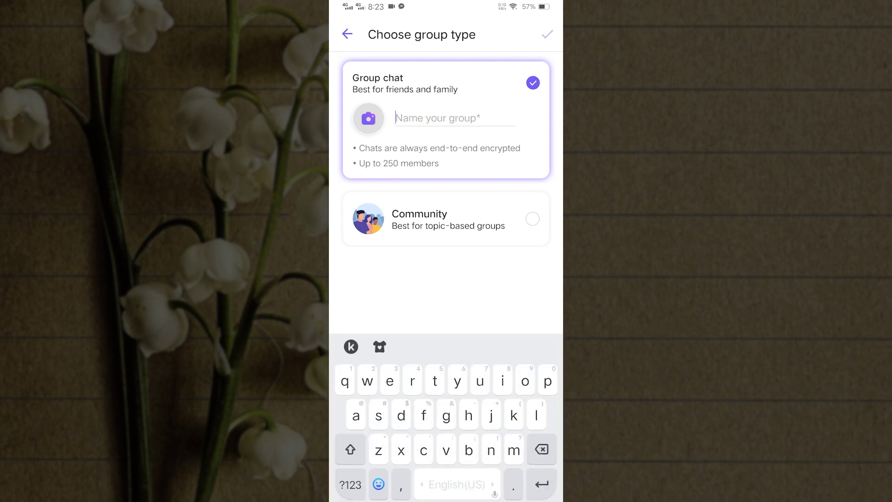
{"action": "type", "text": "gc"}
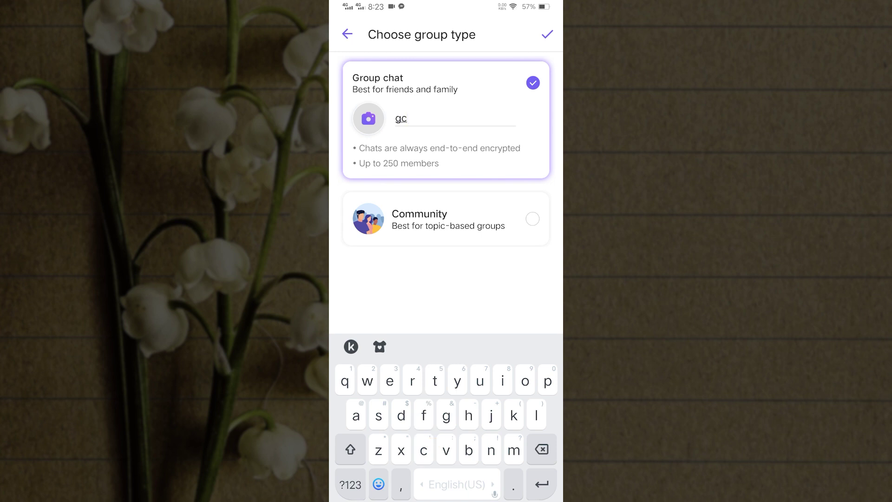
Open the group picture options and dismiss them without choosing an icon.
{"action": "left_click", "coordinate": [369, 118]}
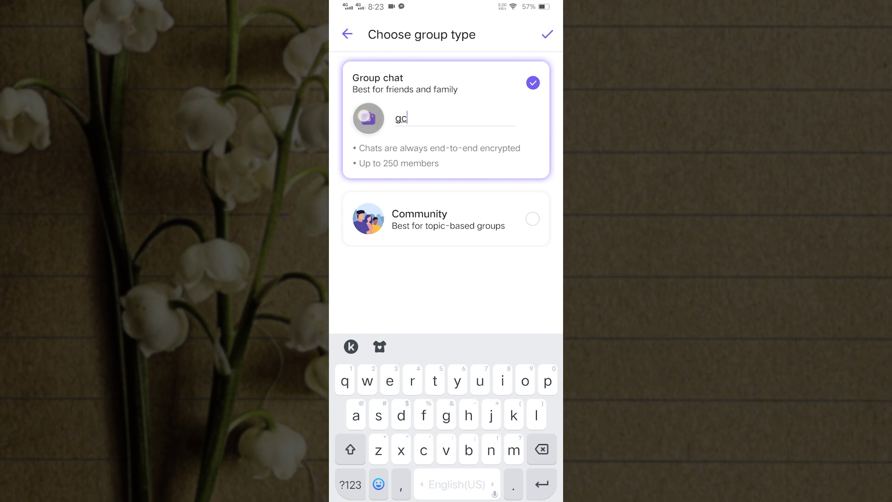
{"action": "left_click", "coordinate": [387, 301]}
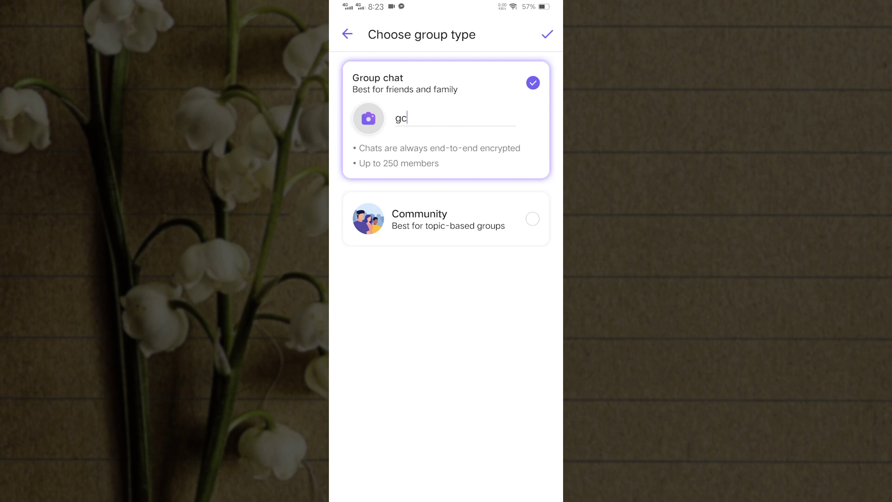
{"action": "left_click", "coordinate": [356, 383]}
Create the 'gc' group, view its participant info, then open the chat below My Notes.
{"action": "left_click", "coordinate": [547, 33]}
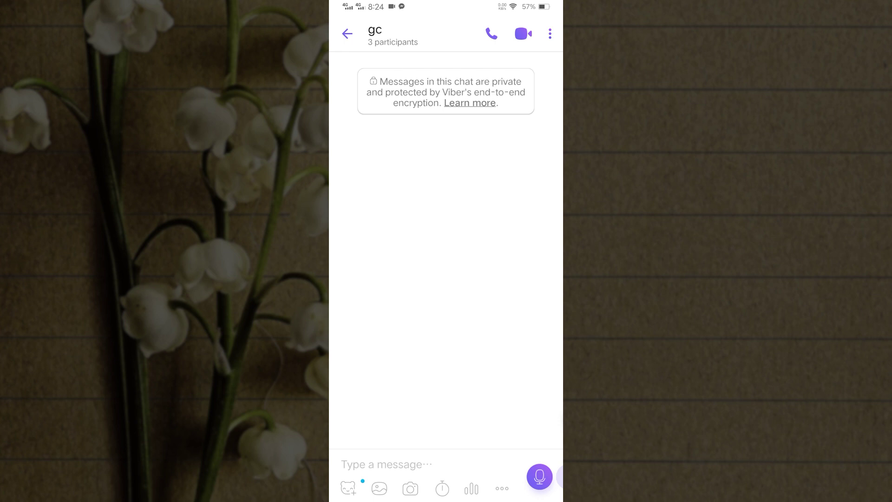
{"action": "left_click_drag", "start_coordinate": [511, 232], "coordinate": [372, 232]}
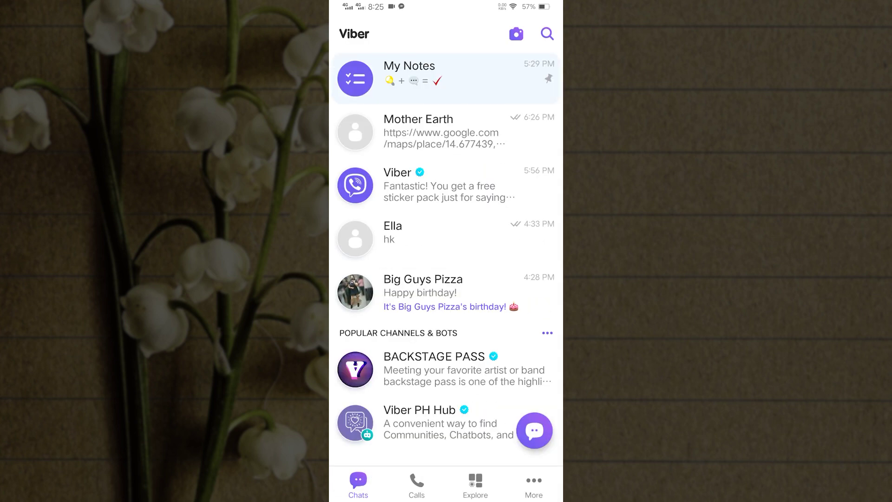
{"action": "left_click", "coordinate": [441, 131]}
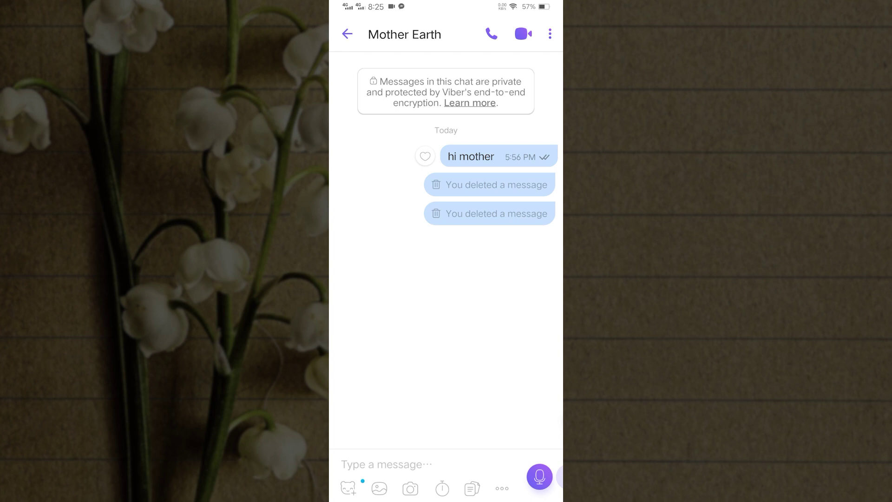
Choose Create a group with this contact from the chat's three-dot menu.
{"action": "left_click", "coordinate": [550, 34]}
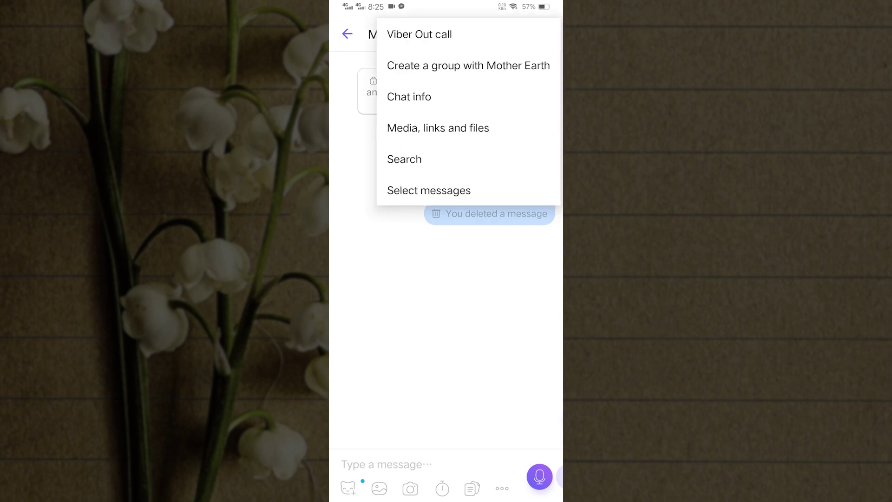
{"action": "left_click", "coordinate": [468, 65]}
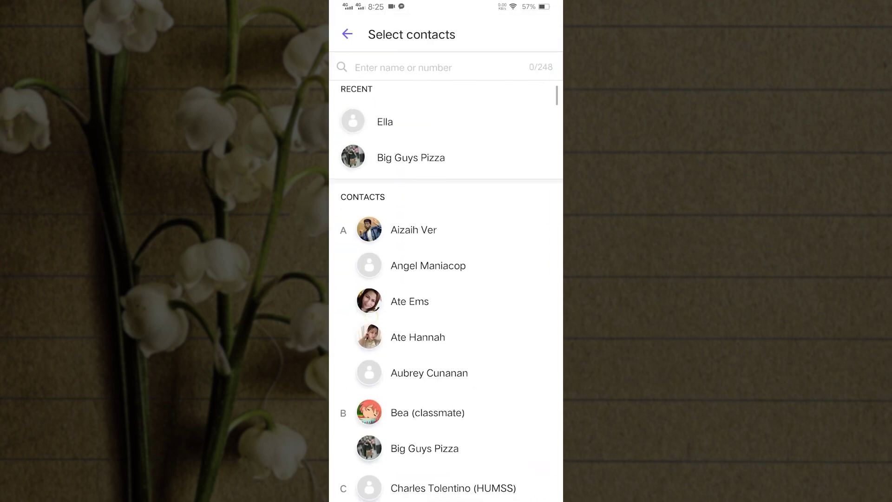
{"action": "scroll", "coordinate": [446, 293], "scroll_direction": "down", "scroll_amount": 1}
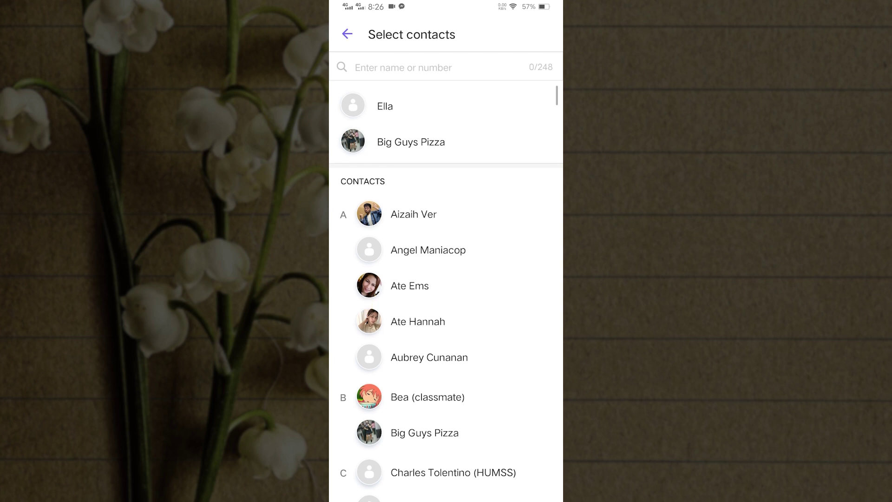
Add the top recent contact, name the group 'gc', and create it with 3 participants.
{"action": "scroll", "coordinate": [446, 293], "scroll_direction": "up", "scroll_amount": 1}
{"action": "left_click", "coordinate": [384, 127]}
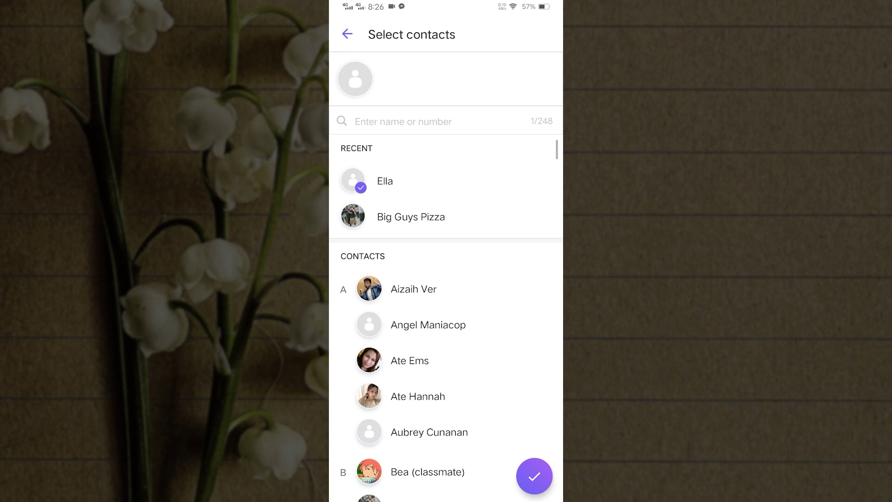
{"action": "left_click", "coordinate": [534, 475]}
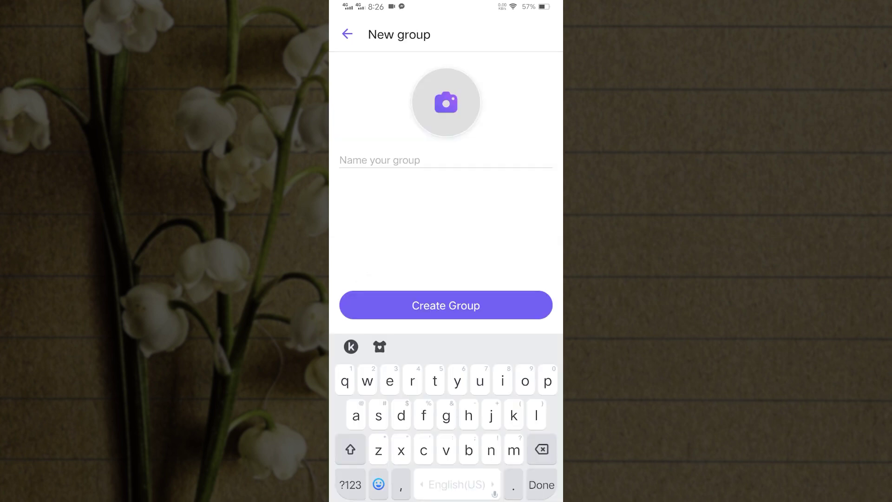
{"action": "type", "text": "gc"}
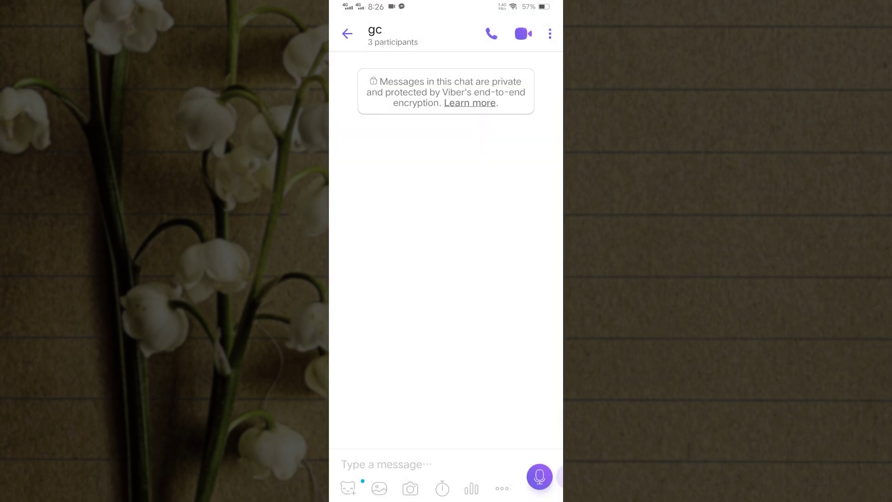
{"action": "left_click", "coordinate": [368, 321]}
{"action": "left_click", "coordinate": [359, 229]}
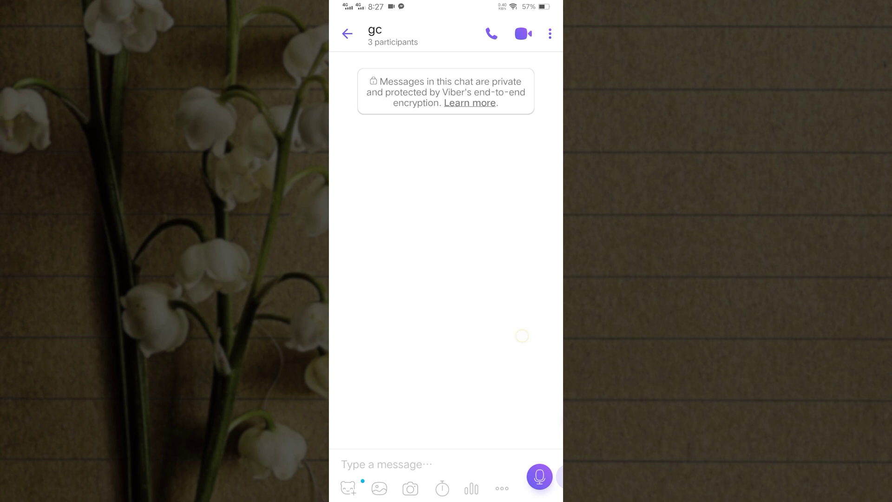